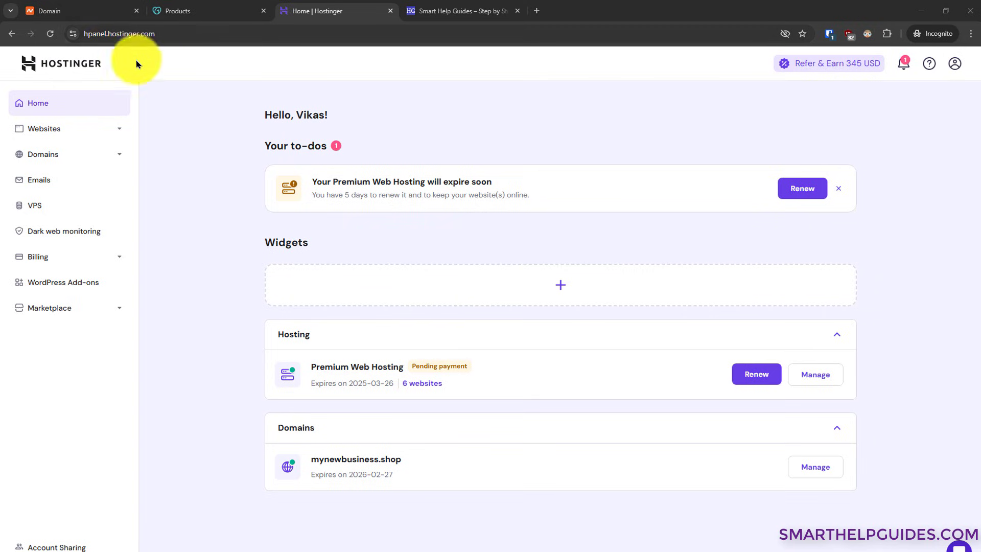
# Open My Products from the GoDaddy account menu and scroll to howtoshg.site under Domains.
pyautogui.click(212, 8)
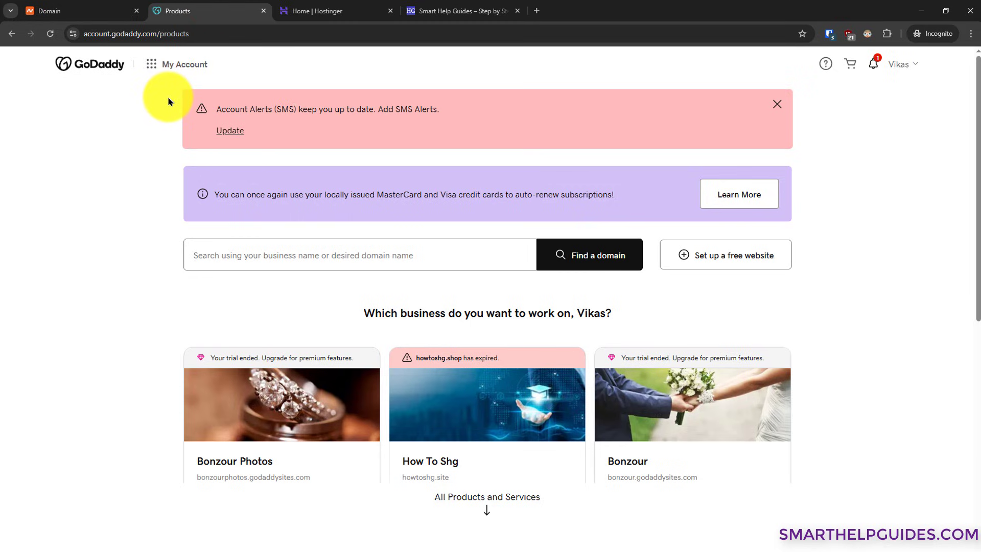
pyautogui.click(152, 65)
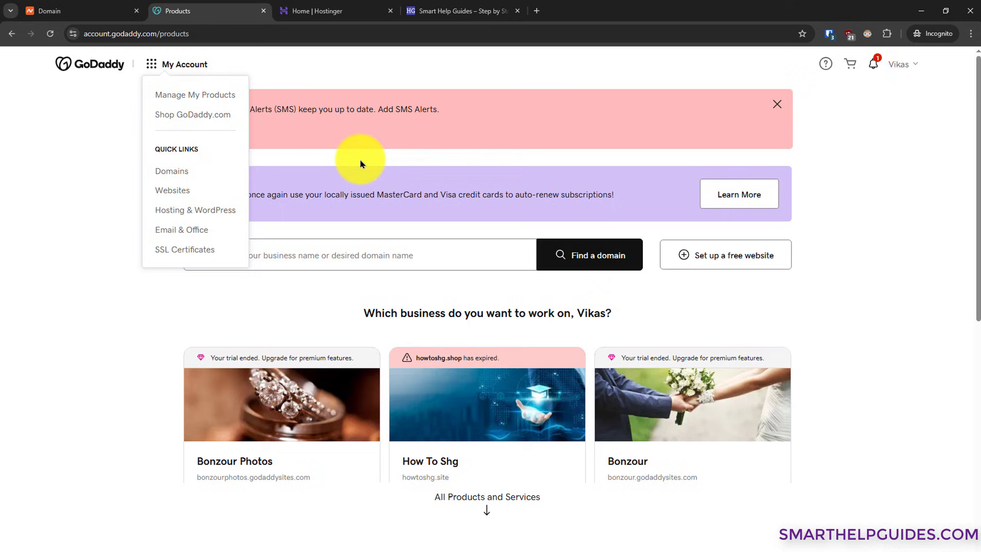
pyautogui.click(909, 66)
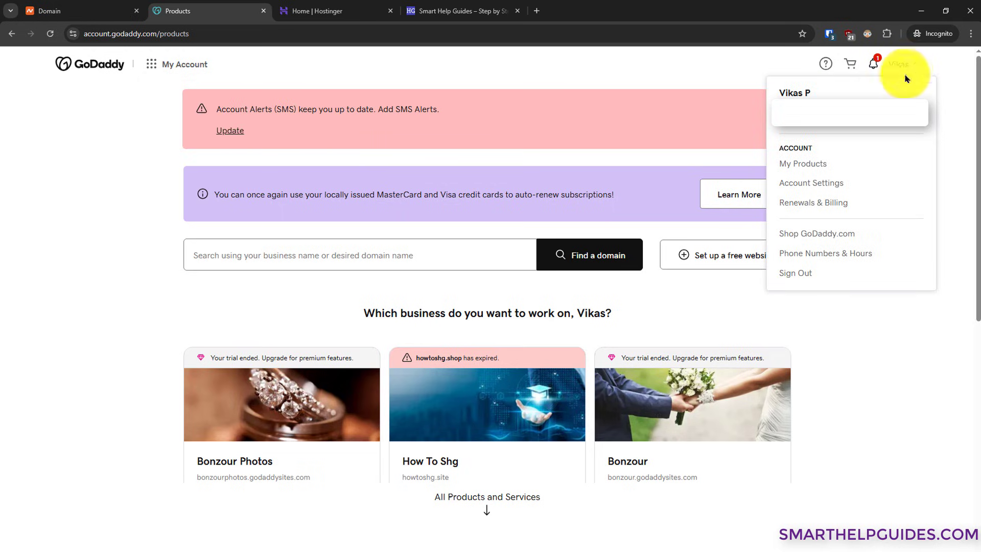
pyautogui.click(806, 166)
pyautogui.scroll(-5, 894, 348)
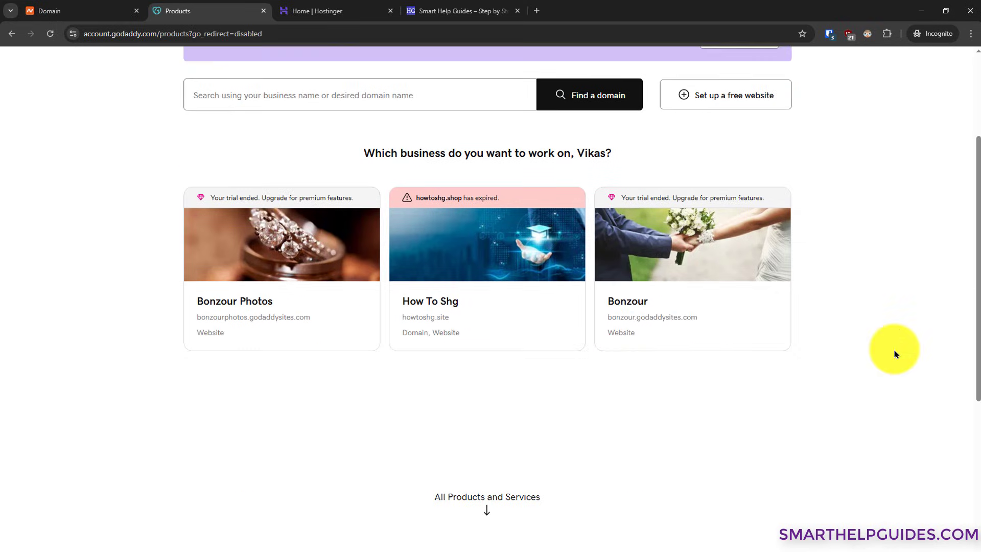
pyautogui.scroll(-3, 786, 358)
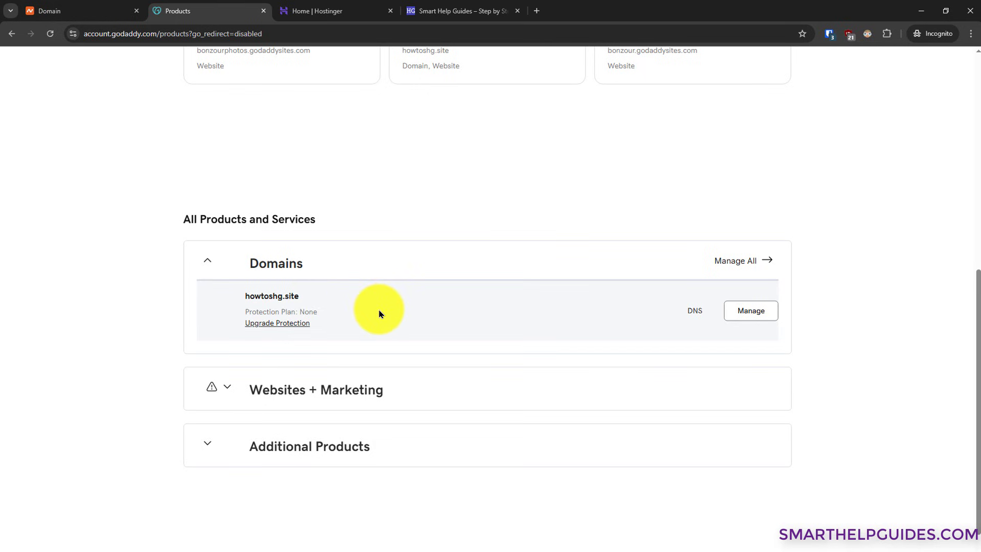
# Open howtoshg.site's DNS settings and view its nameservers, ns01 and ns02.domaincontrol.com.
pyautogui.click(751, 312)
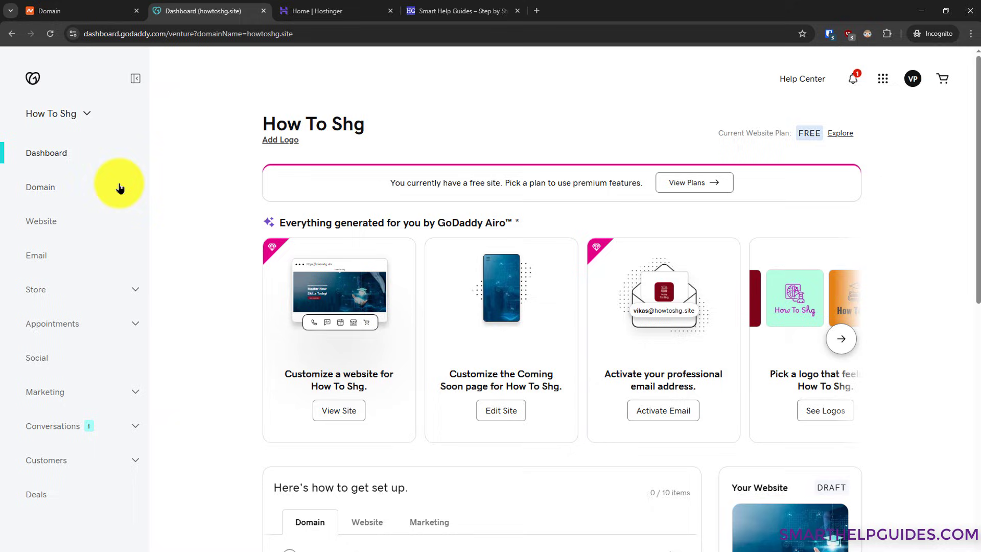
pyautogui.click(51, 193)
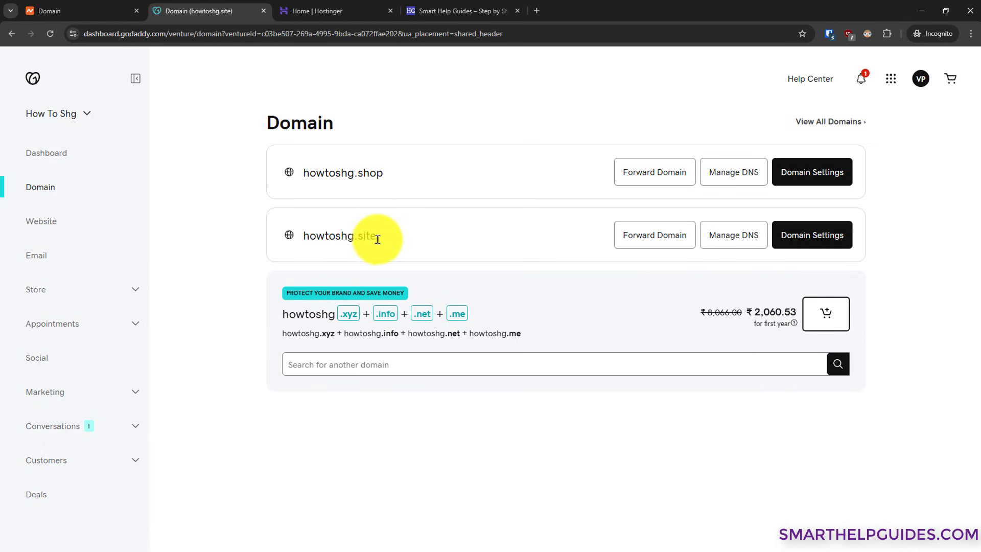
pyautogui.click(727, 239)
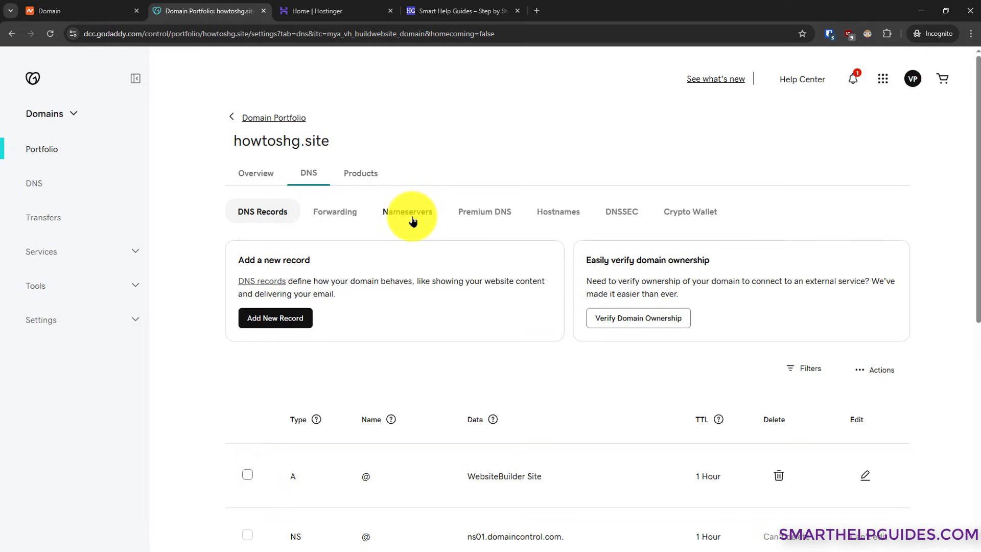
pyautogui.click(413, 219)
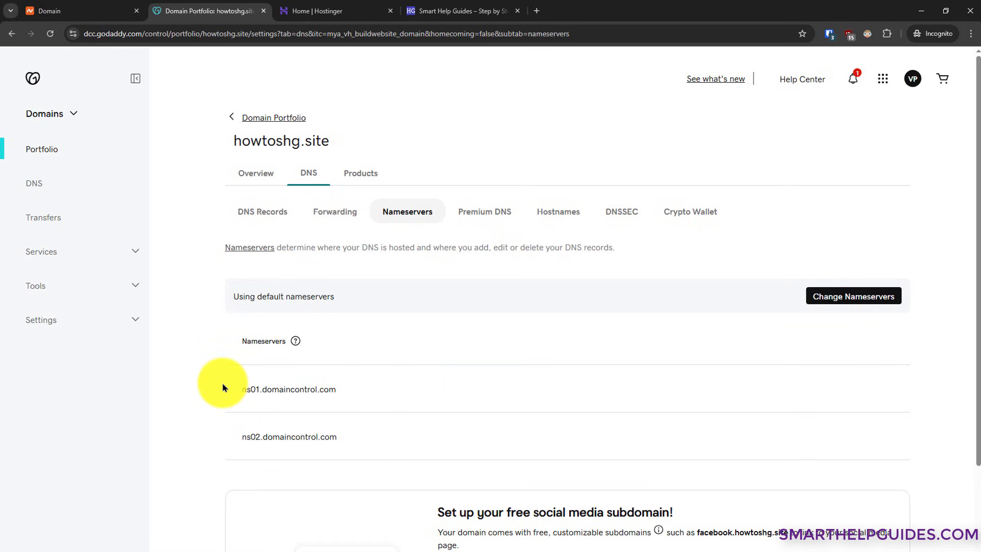
# Review howtoshg.site's DNS records and the list of extra DNS actions.
pyautogui.click(258, 211)
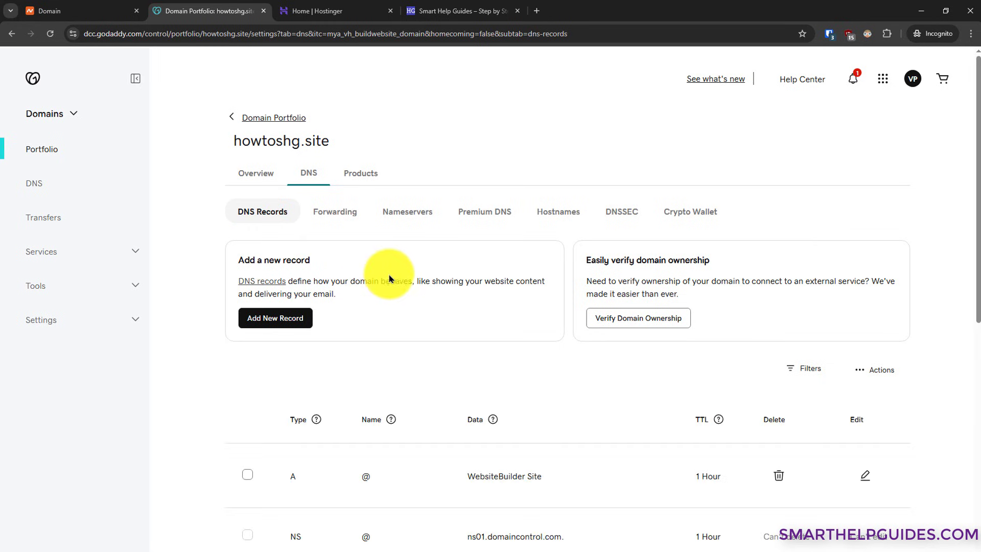
pyautogui.click(859, 371)
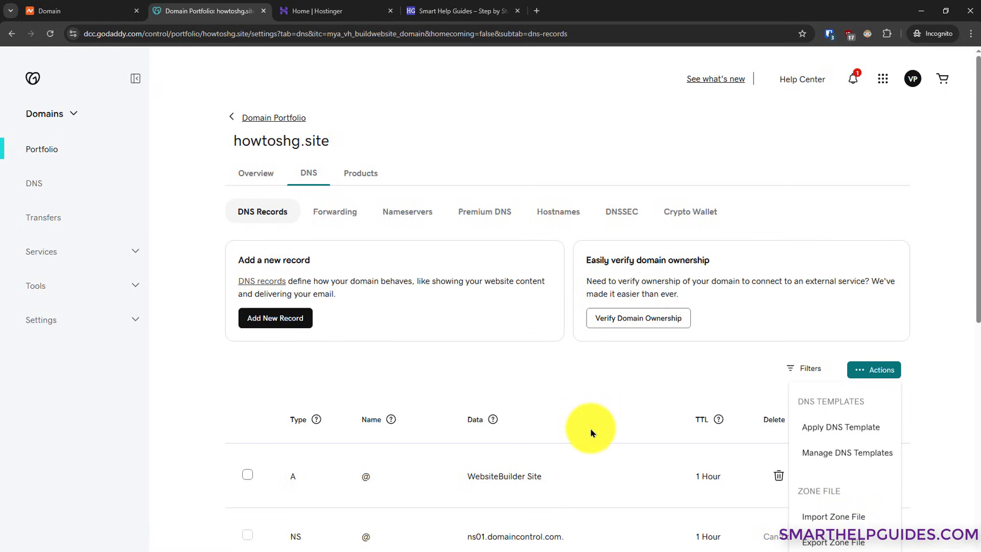
pyautogui.click(590, 378)
pyautogui.scroll(-3, 590, 381)
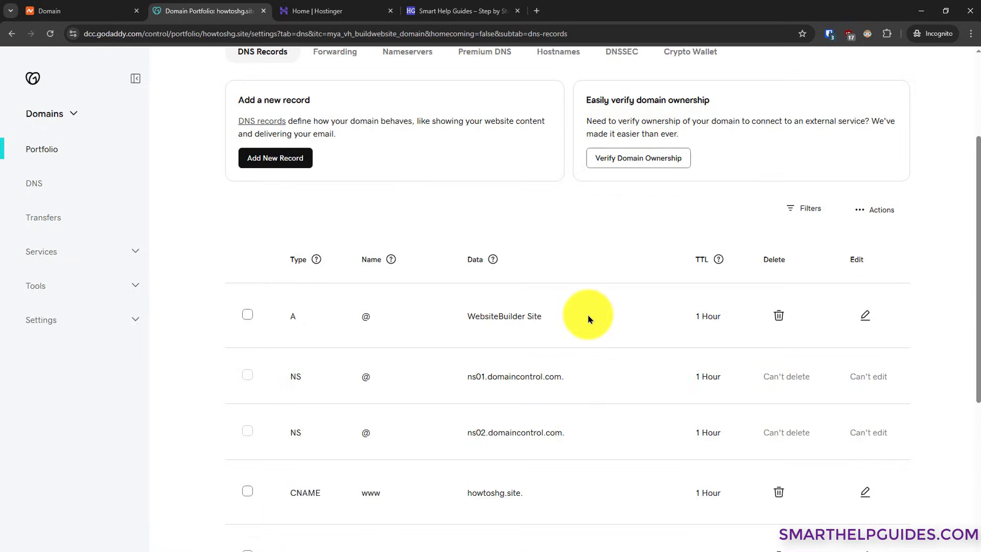
pyautogui.scroll(-2, 589, 318)
pyautogui.scroll(-2, 597, 287)
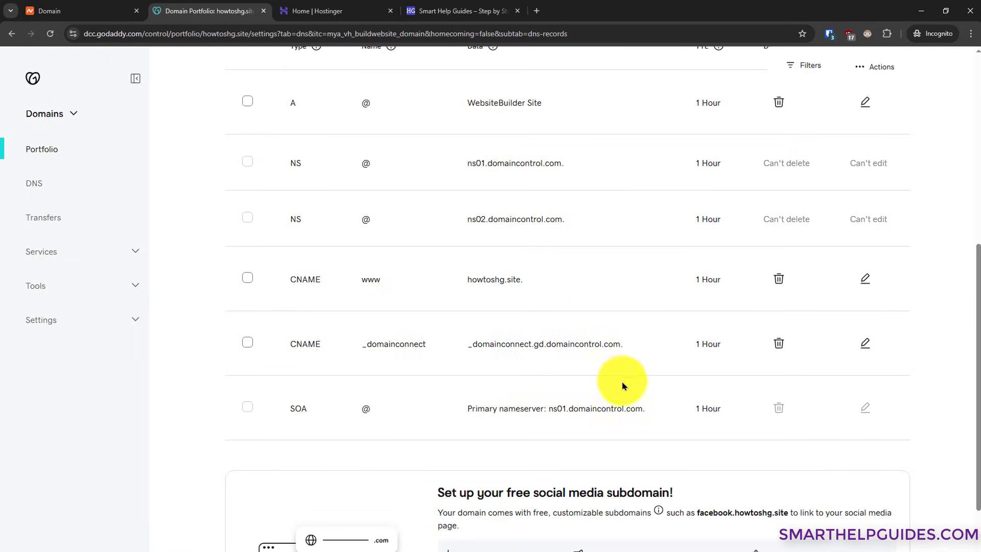
pyautogui.scroll(5, 623, 378)
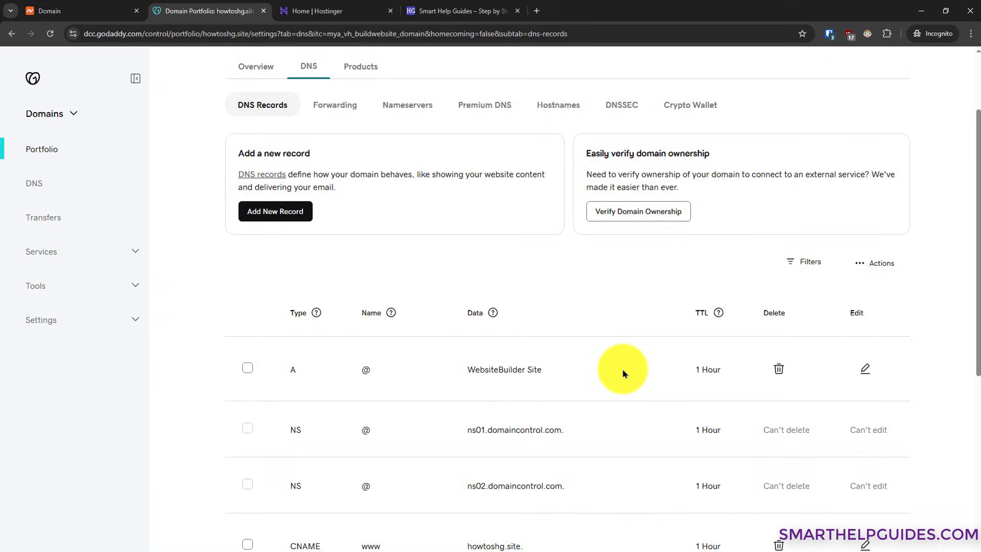
pyautogui.scroll(2, 623, 373)
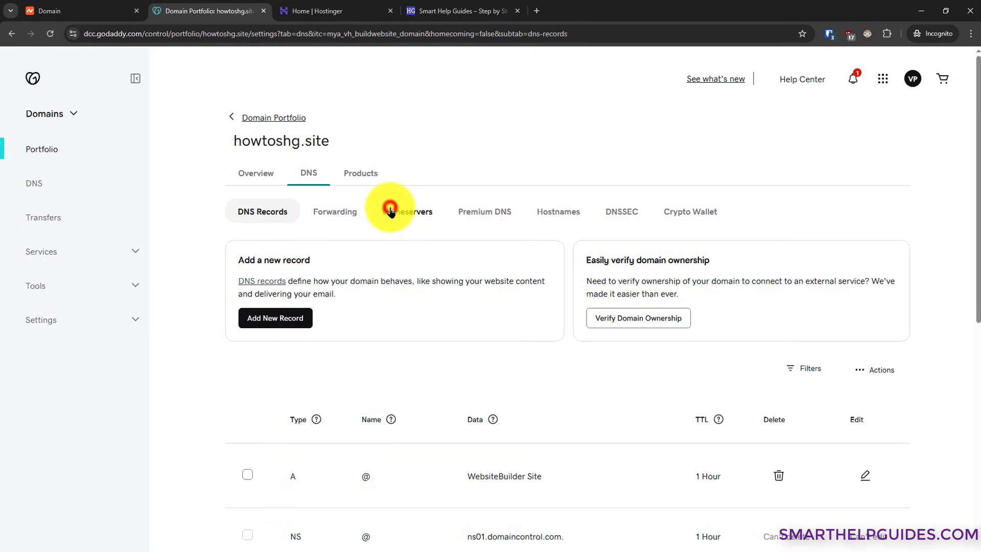
# Back on Nameservers, change them and choose 'I'll use my own nameservers'.
pyautogui.click(390, 210)
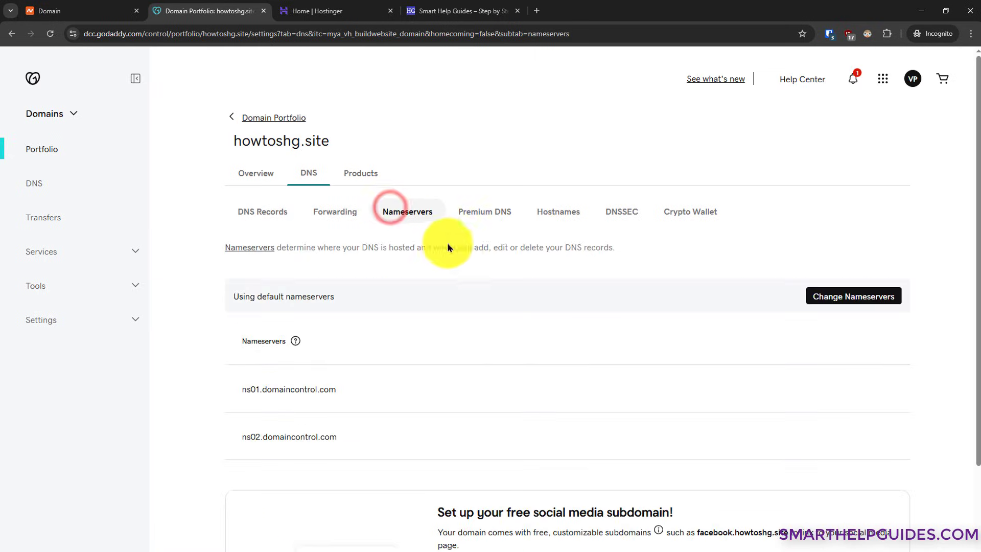
pyautogui.click(841, 302)
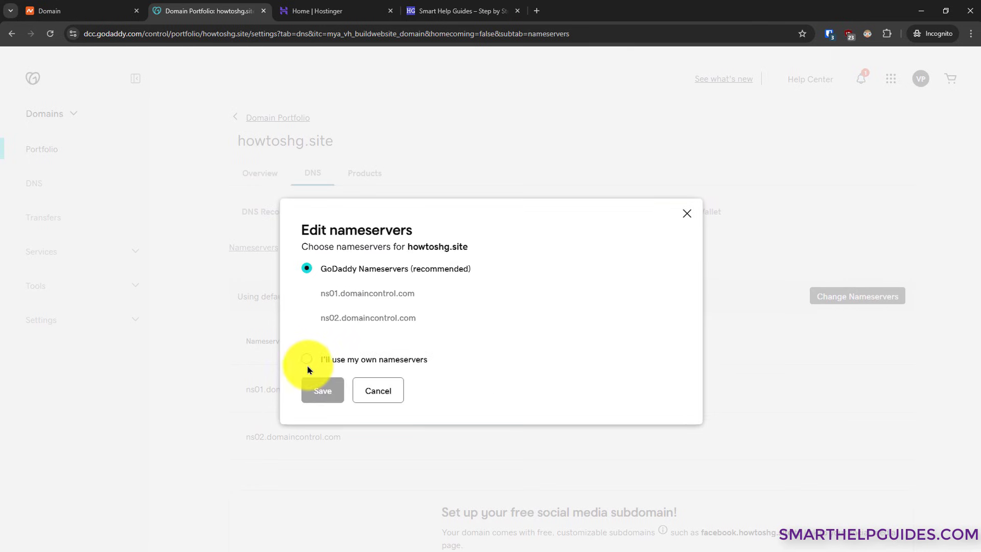
pyautogui.click(306, 359)
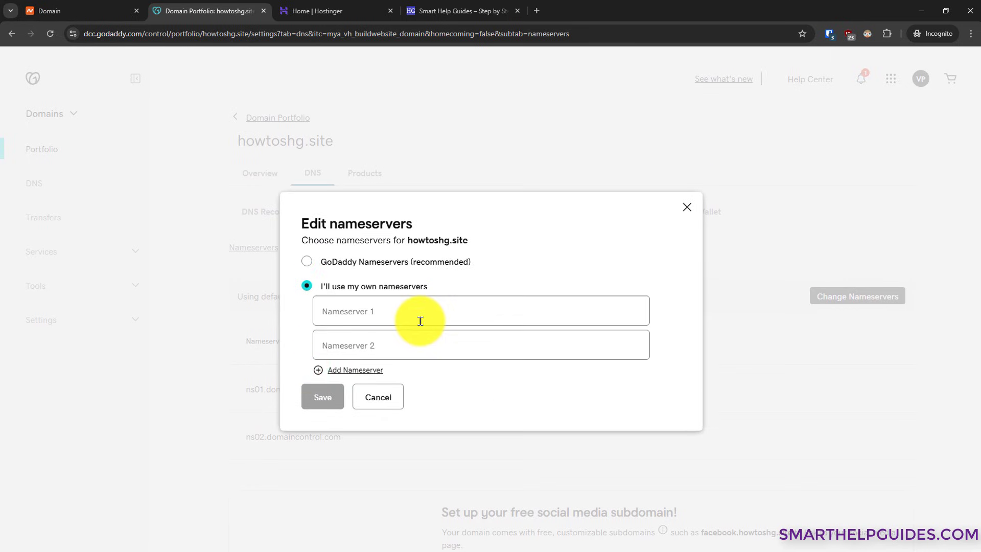
# In Hostinger, go to the Websites list and bring up the Add website options.
pyautogui.click(337, 10)
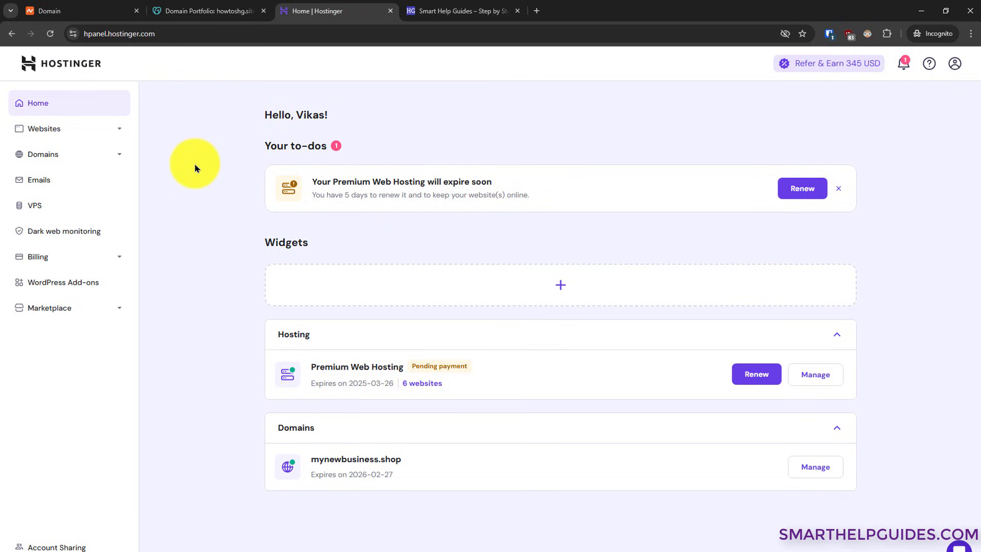
pyautogui.click(104, 130)
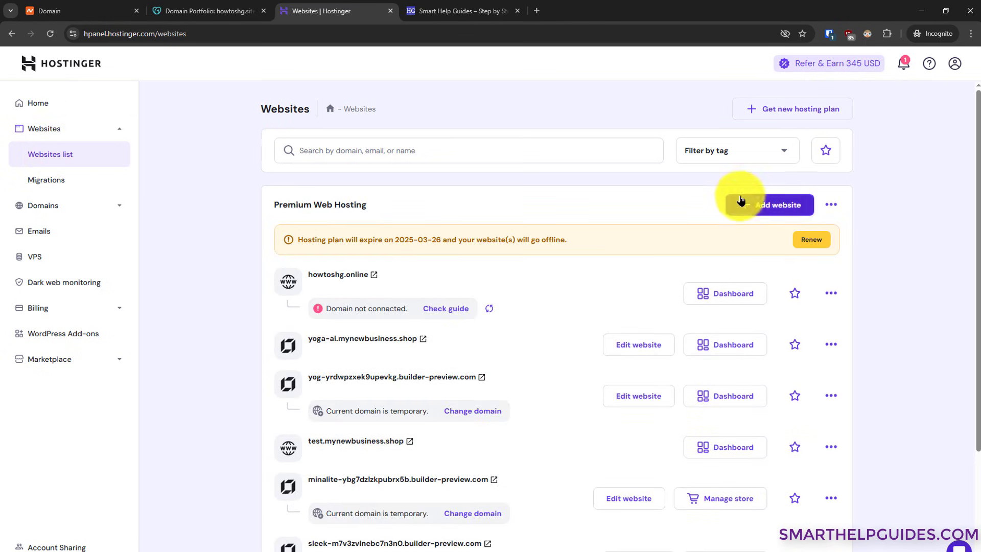
pyautogui.click(743, 207)
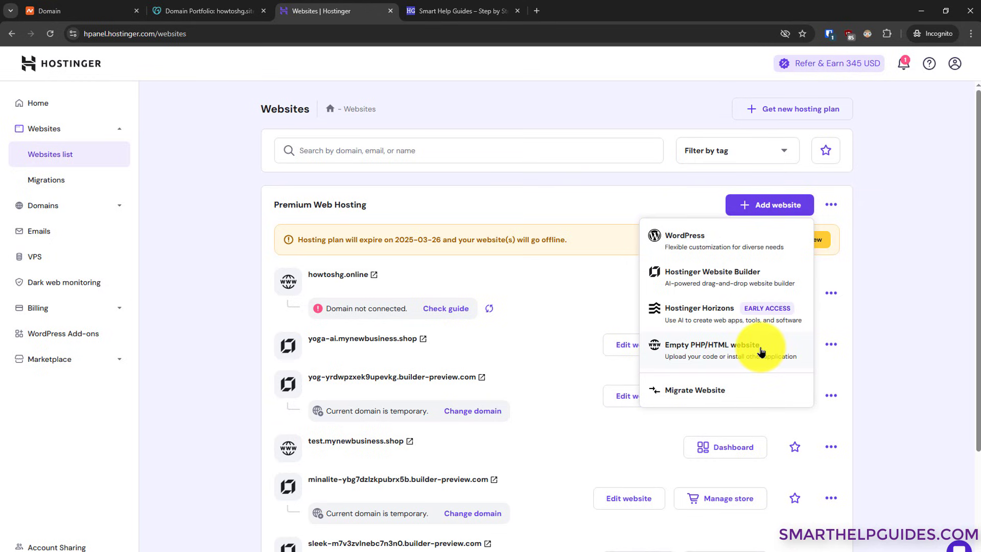
# Choose Empty PHP/HTML website and copy howtoshg.site from the GoDaddy nameserver dialog.
pyautogui.click(722, 347)
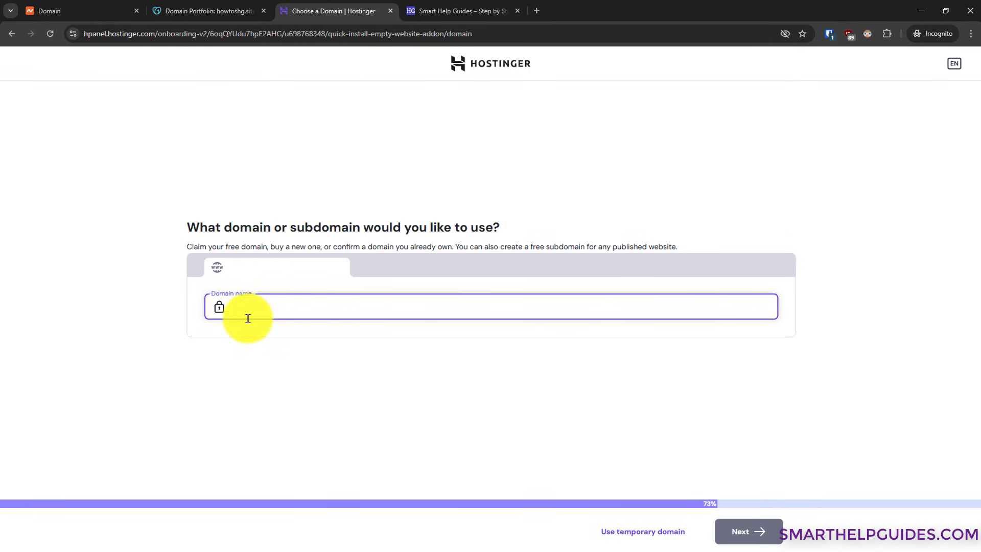
pyautogui.click(206, 12)
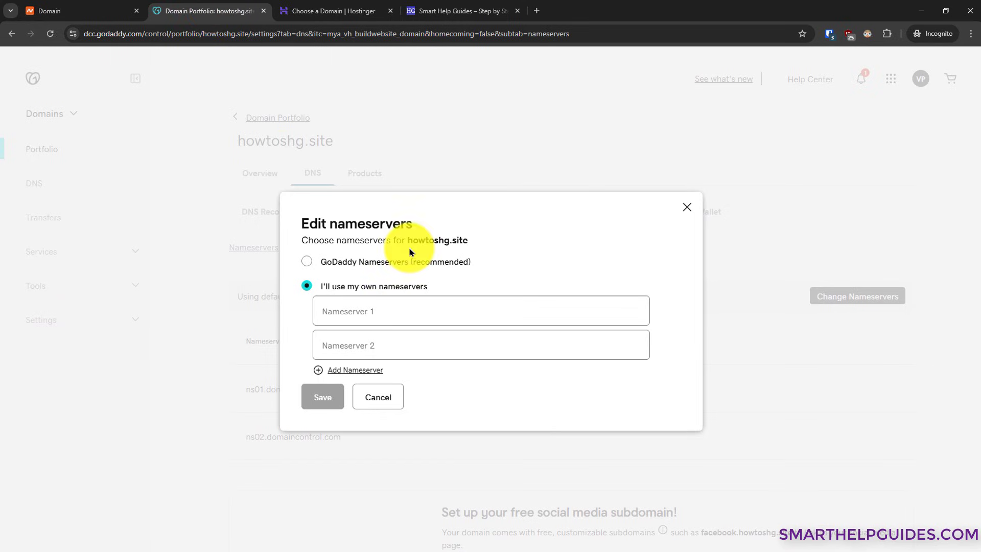
pyautogui.moveTo(408, 244); pyautogui.dragTo(464, 240)
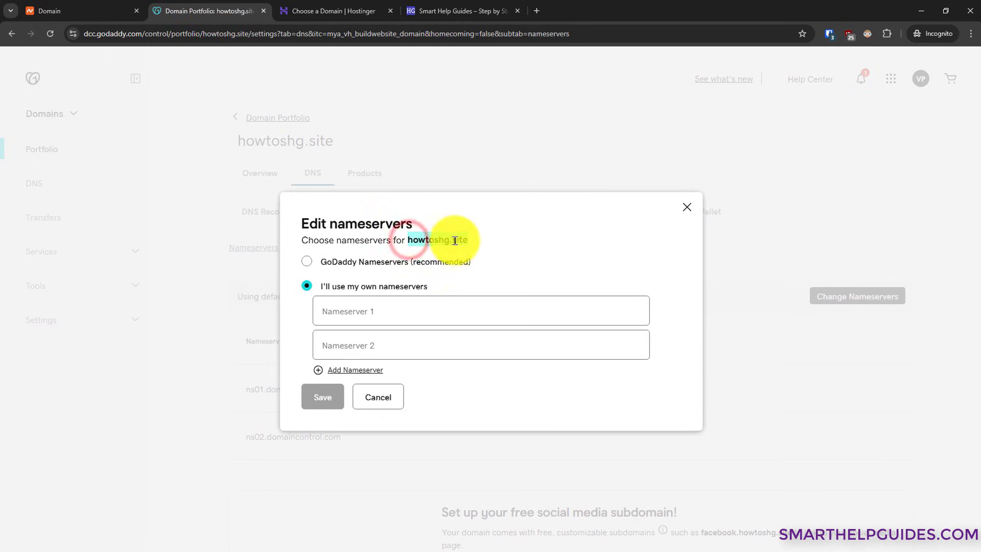
pyautogui.rightClick(467, 245)
pyautogui.click(468, 248)
# Paste howtoshg.site into Hostinger's domain name field and accept it as an already-owned domain.
pyautogui.click(342, 10)
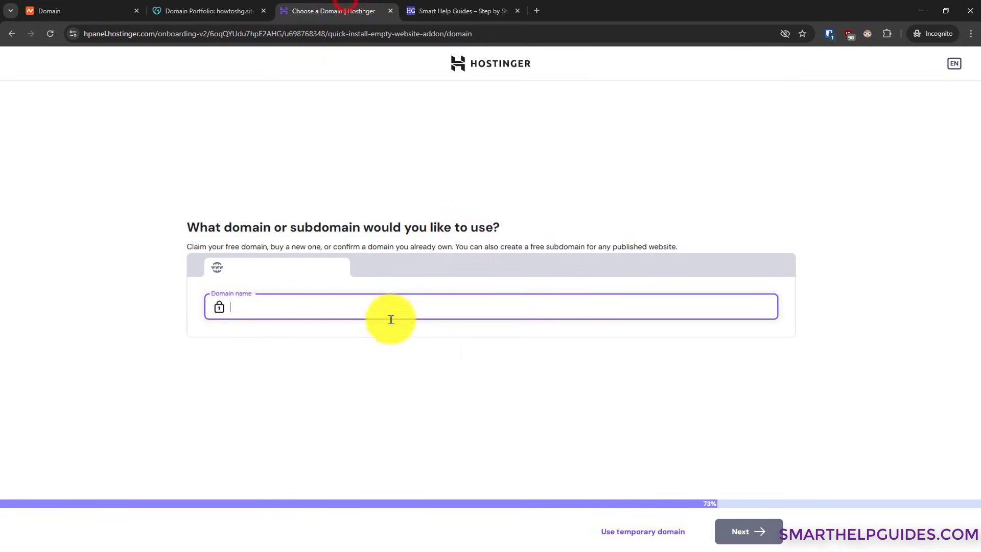
pyautogui.press('BackSpace')
pyautogui.hotkey('ctrl', 'v')
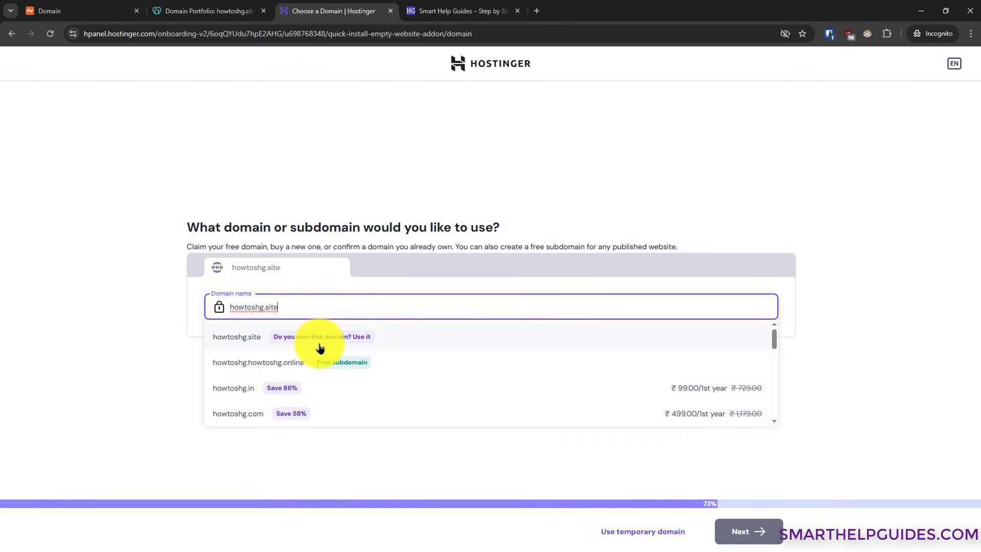
pyautogui.click(405, 341)
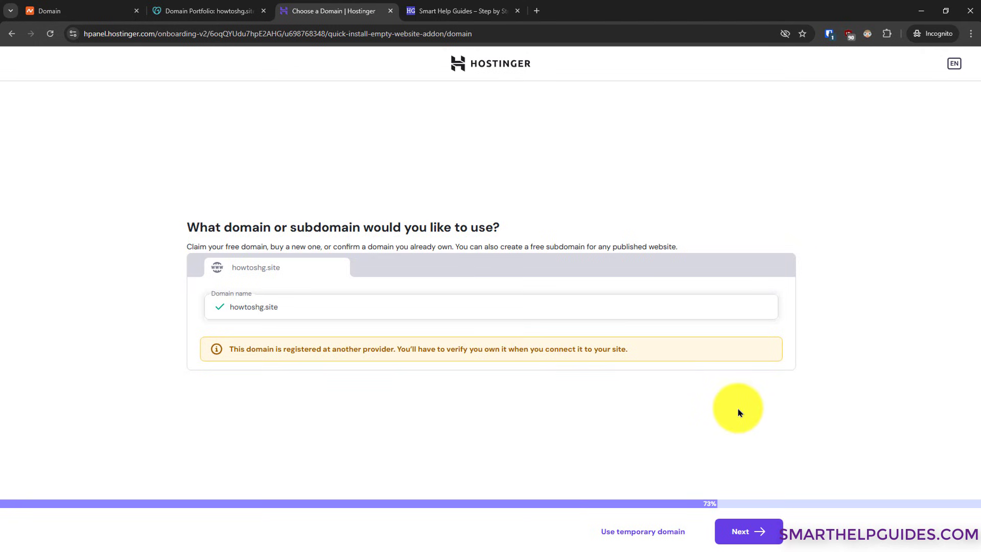
# Continue with Next to create the howtoshg.site website and reach its dashboard.
pyautogui.click(750, 531)
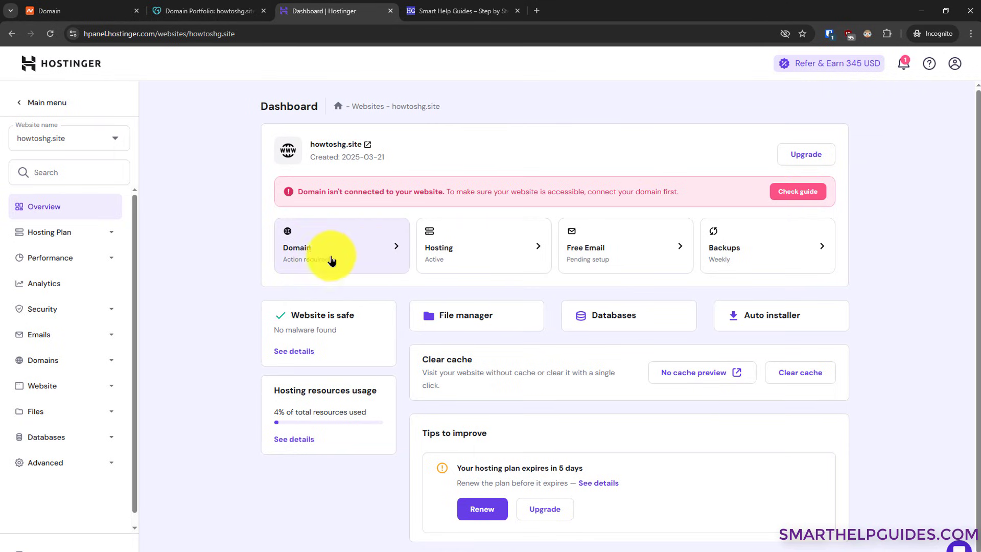
# Open the Action required Domain card to see the ns1/ns2.dns-parking.com connection guide.
pyautogui.click(360, 258)
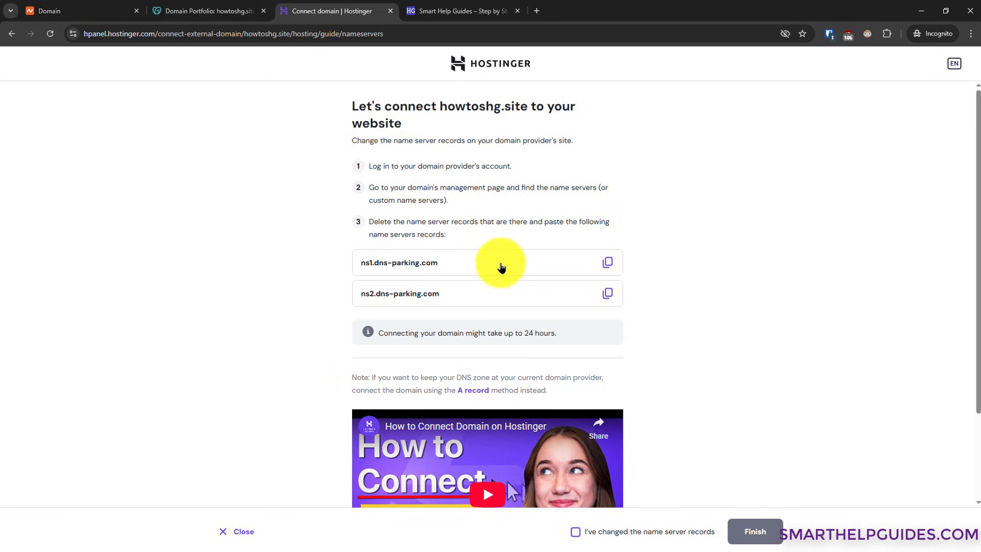
# Copy ns1.dns-parking.com from step 3 of the Connect domain guide.
pyautogui.click(607, 265)
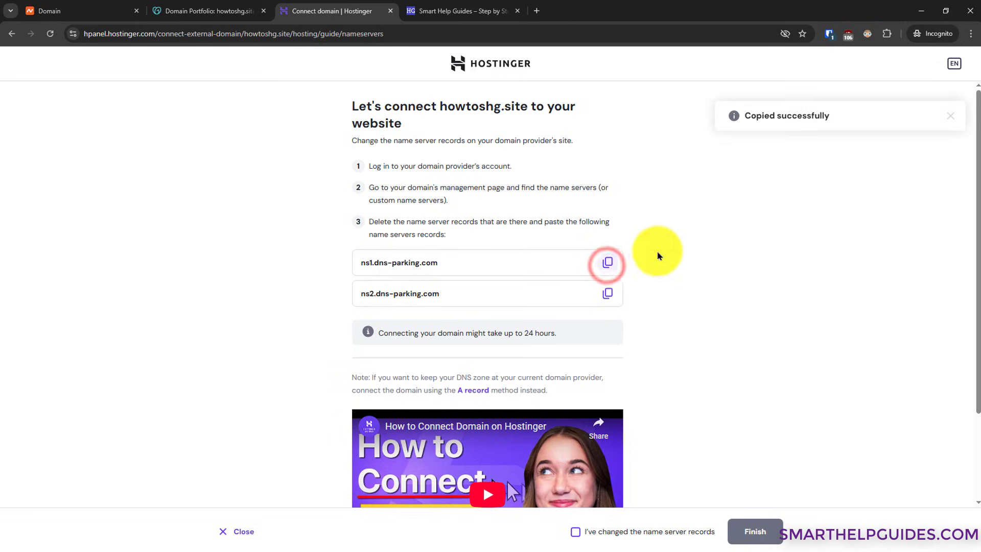
# Enter ns1.dns-parking.com and ns2.dns-parking.com as GoDaddy nameservers, then save and confirm.
pyautogui.click(217, 9)
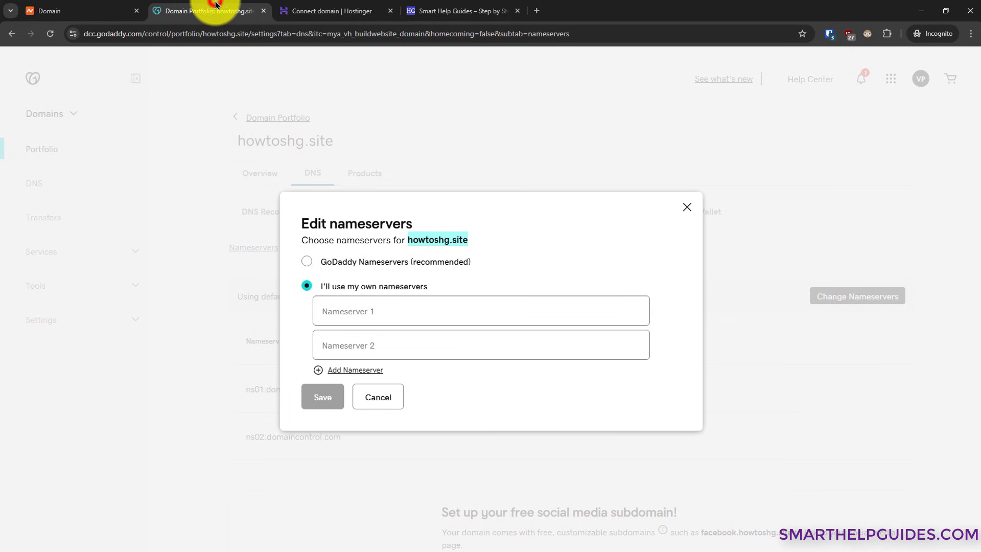
pyautogui.click(381, 306)
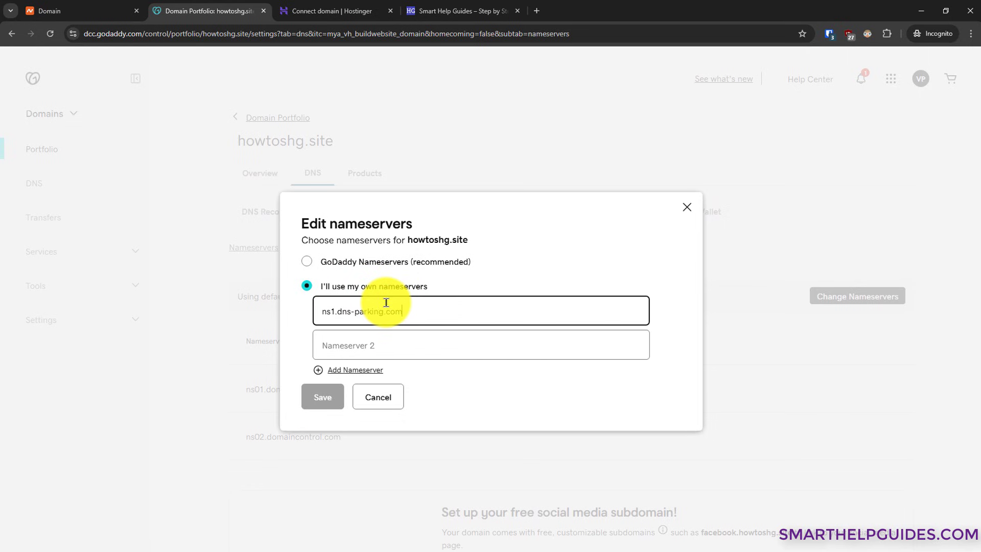
pyautogui.click(356, 8)
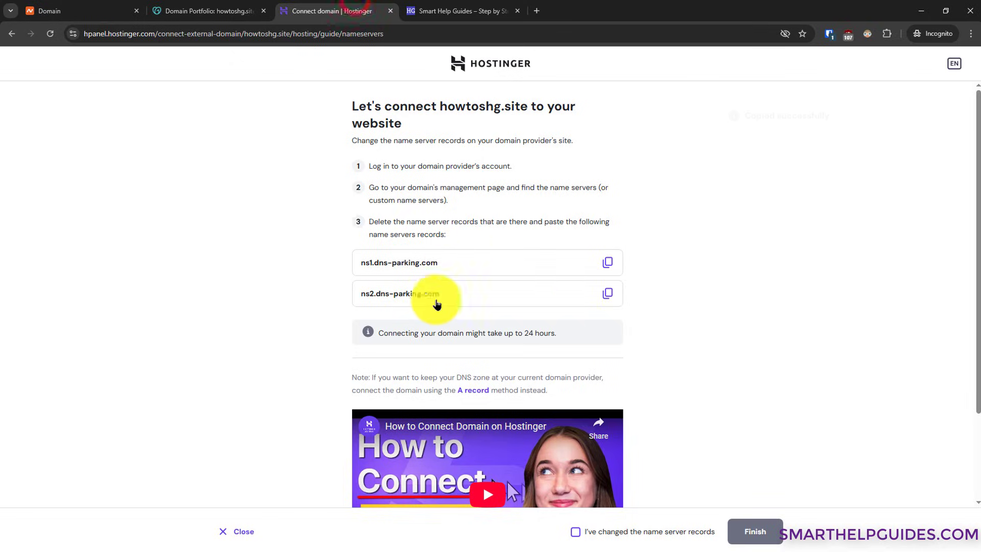
pyautogui.click(607, 293)
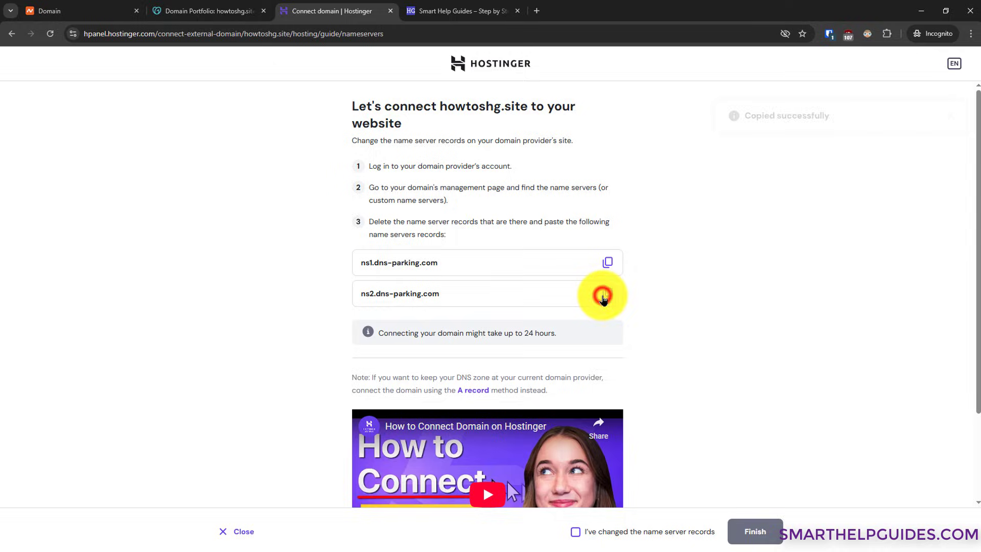
pyautogui.click(219, 11)
pyautogui.click(398, 338)
pyautogui.hotkey('ctrl', 'v')
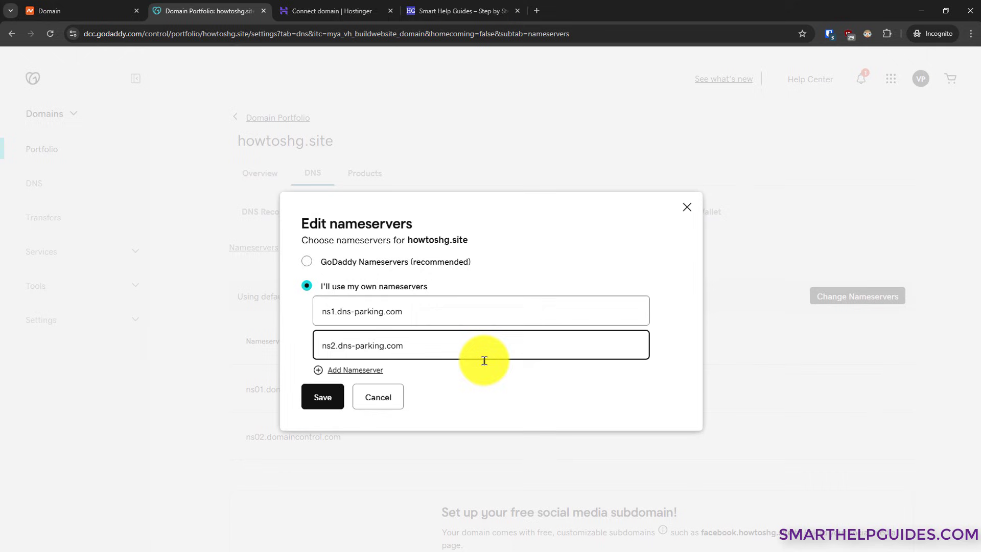
pyautogui.click(306, 397)
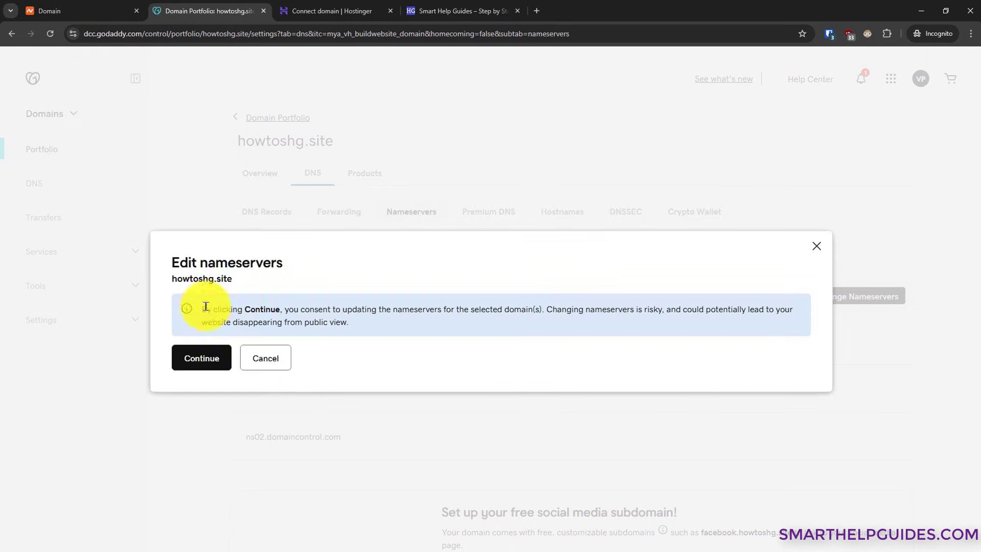
pyautogui.click(199, 355)
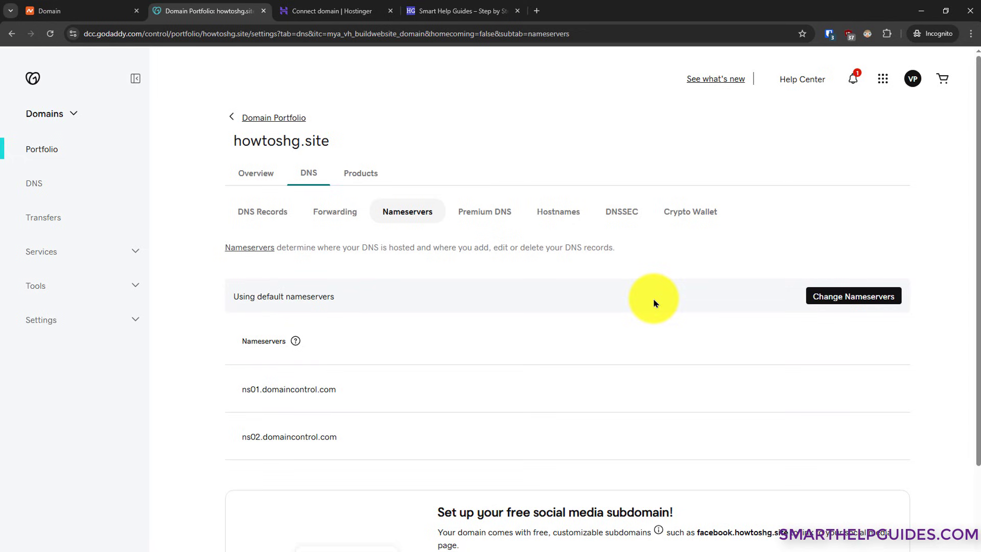
# On the Smart Help Guides site, open Check DNS Records to reach Look My DNS.
pyautogui.click(444, 11)
pyautogui.click(340, 104)
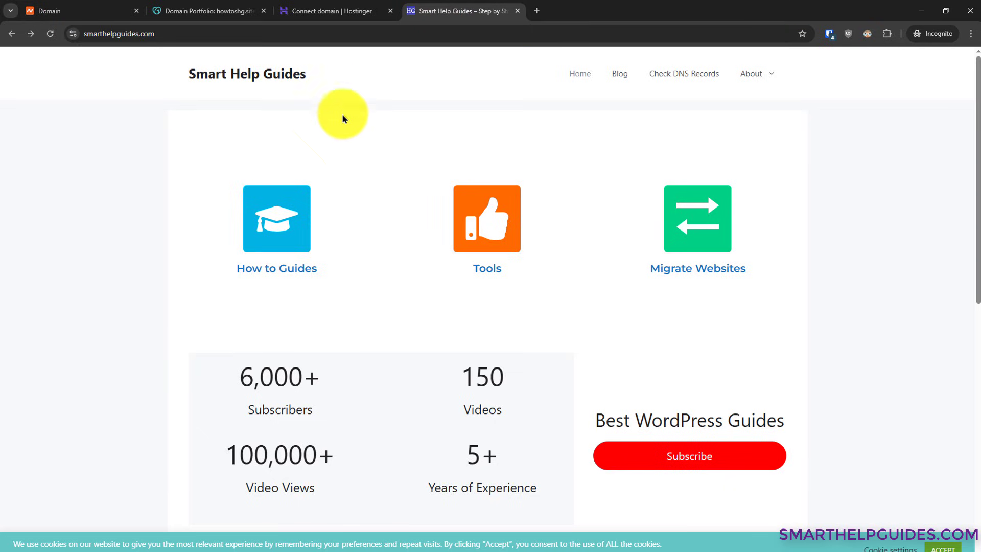
pyautogui.click(672, 73)
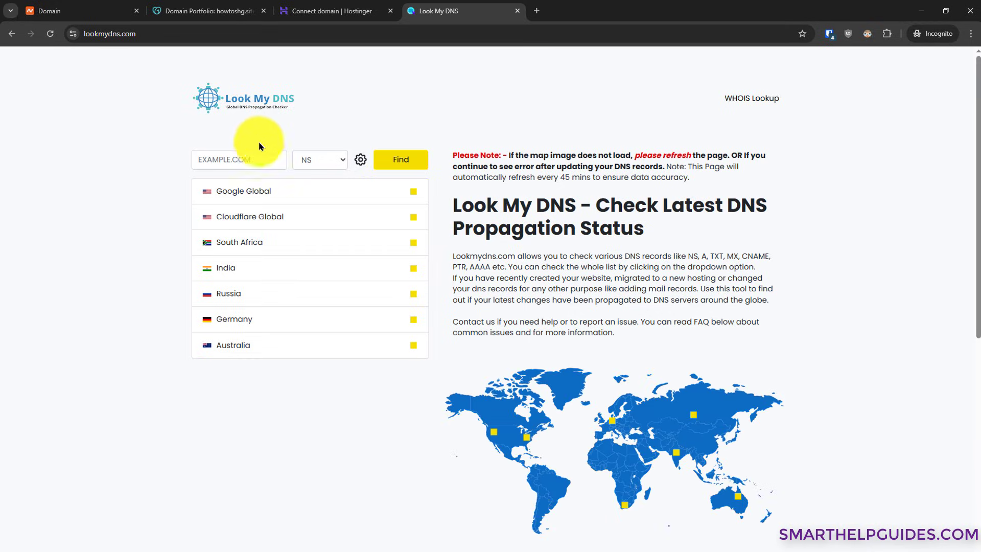
# Copy howtoshg.site from GoDaddy and run an NS lookup for it in Look My DNS.
pyautogui.click(188, 10)
pyautogui.moveTo(233, 140); pyautogui.dragTo(330, 143)
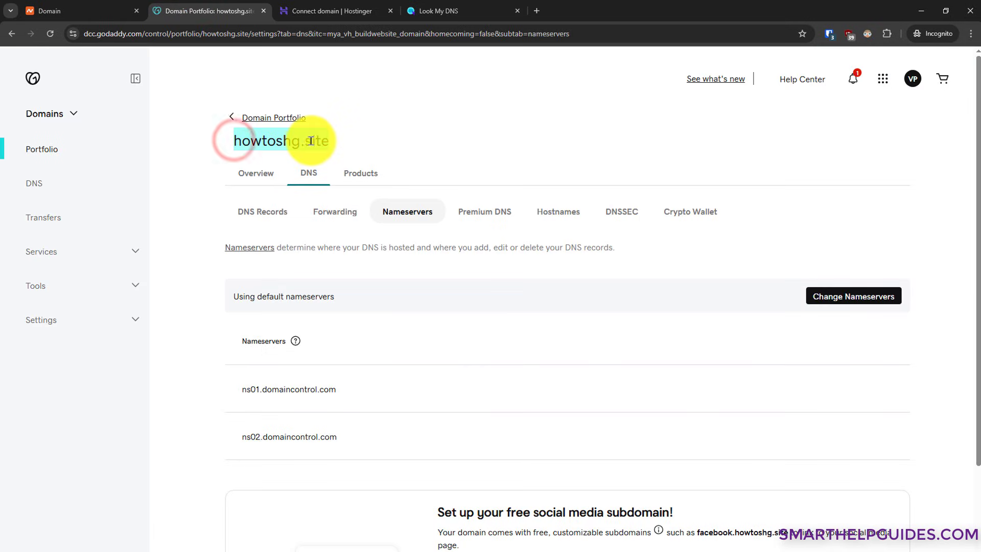
pyautogui.rightClick(327, 142)
pyautogui.click(338, 152)
pyautogui.click(456, 8)
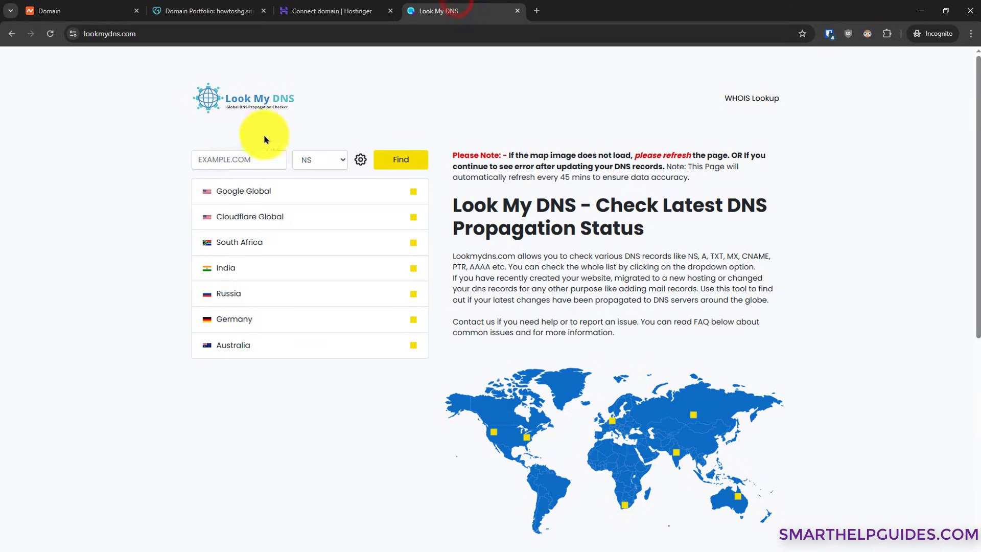
pyautogui.click(236, 155)
pyautogui.hotkey('ctrl', 'v')
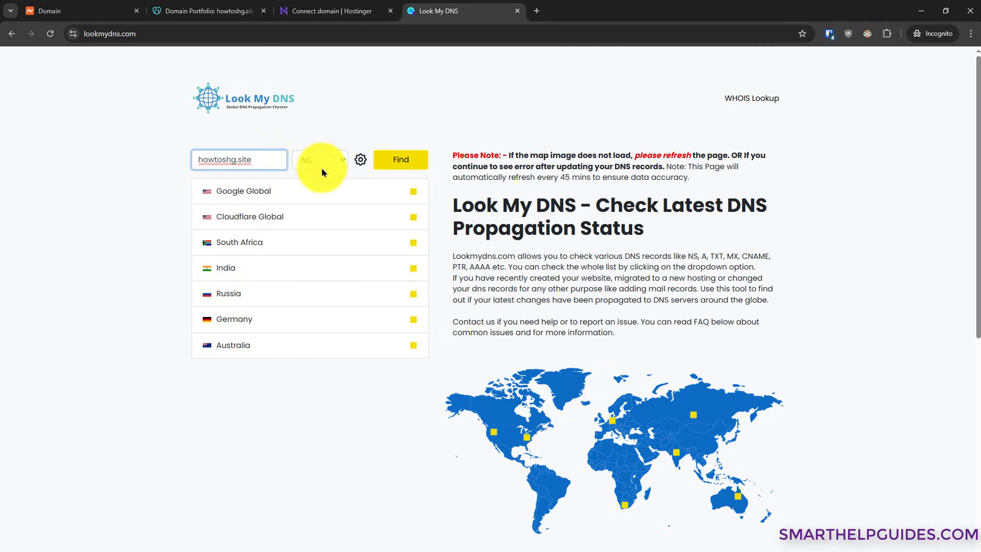
pyautogui.click(394, 159)
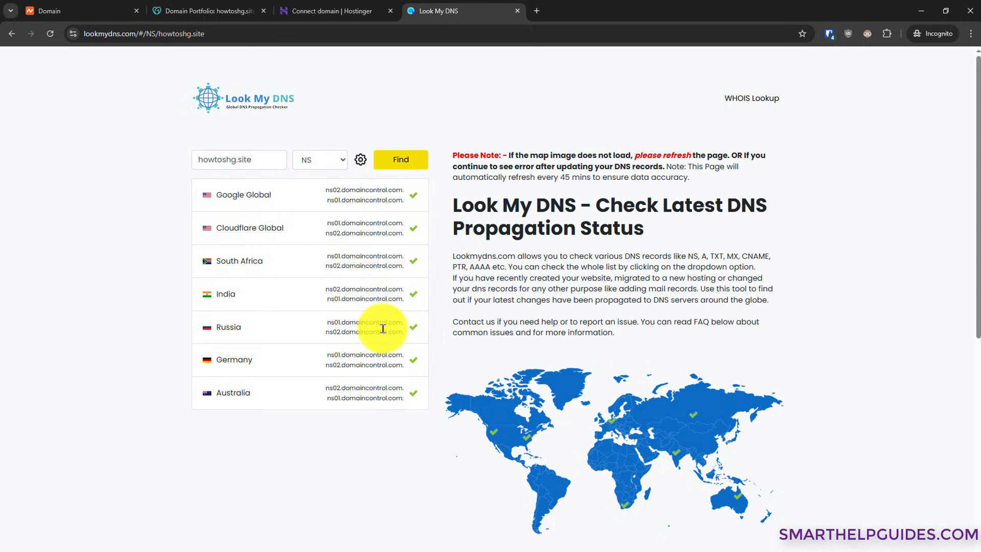
# Refresh GoDaddy's Nameservers page to confirm ns1/ns2.dns-parking.com, then return to the Look My DNS results.
pyautogui.click(225, 11)
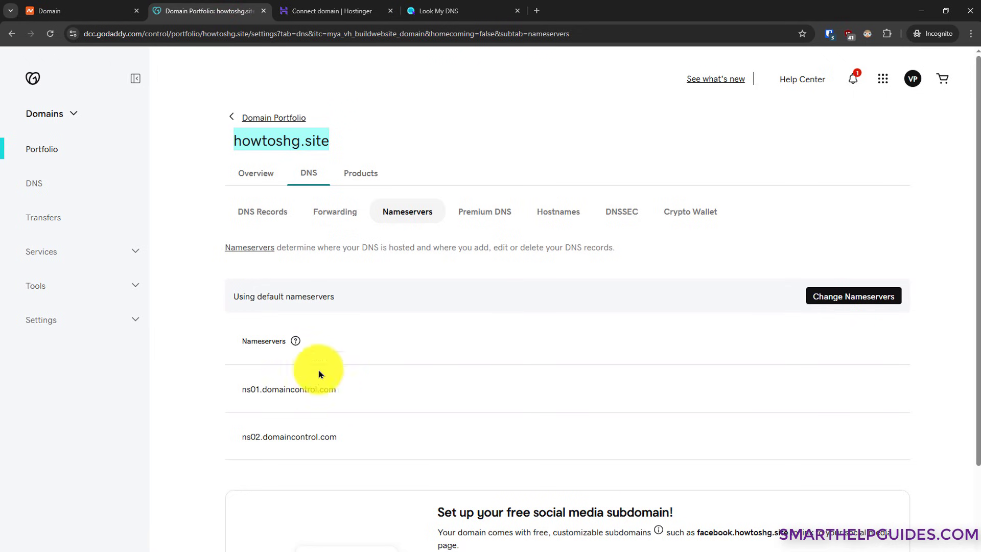
pyautogui.click(50, 35)
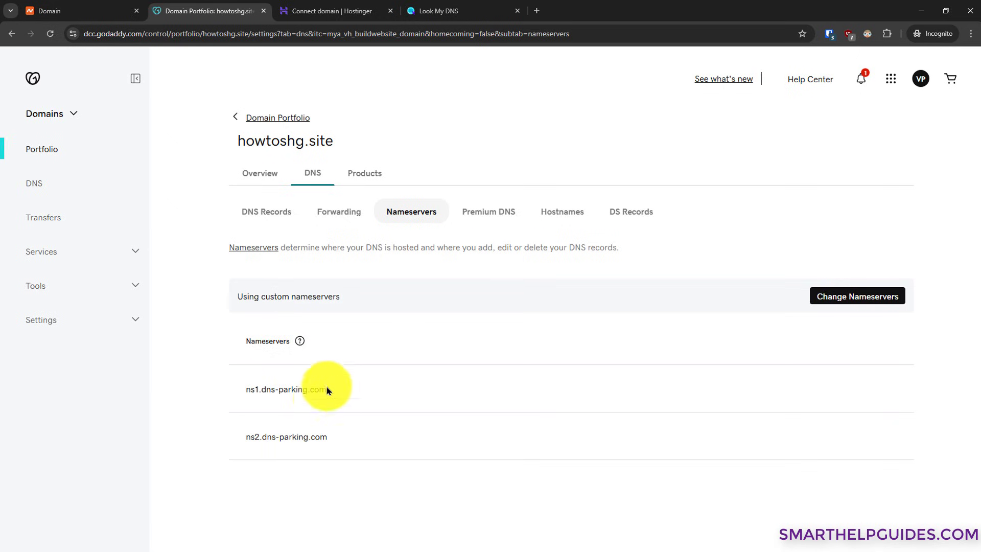
pyautogui.click(438, 11)
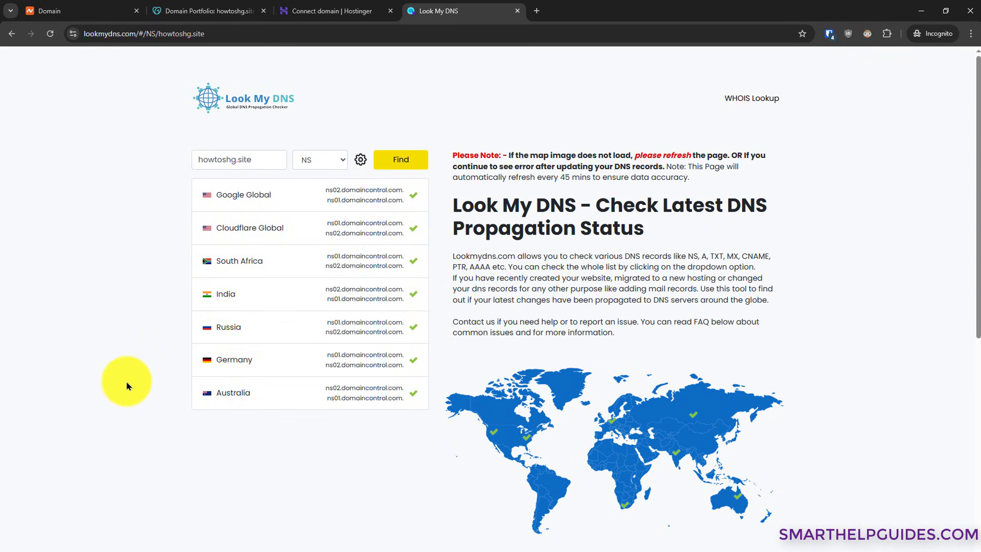
# In Hostinger, confirm the nameservers were changed, finish connecting howtoshg.site, and dismiss the 24-hour notice.
pyautogui.click(340, 7)
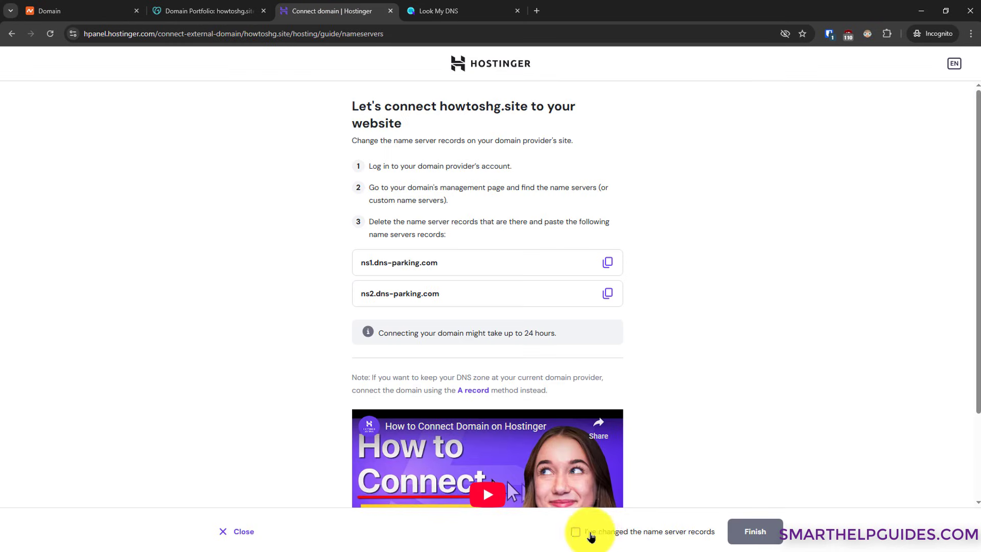
pyautogui.click(577, 531)
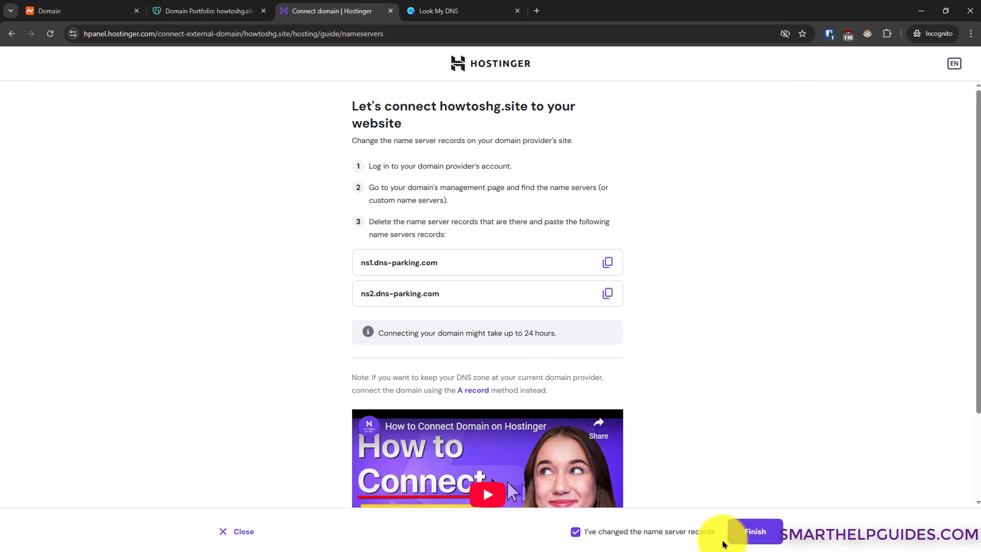
pyautogui.click(761, 531)
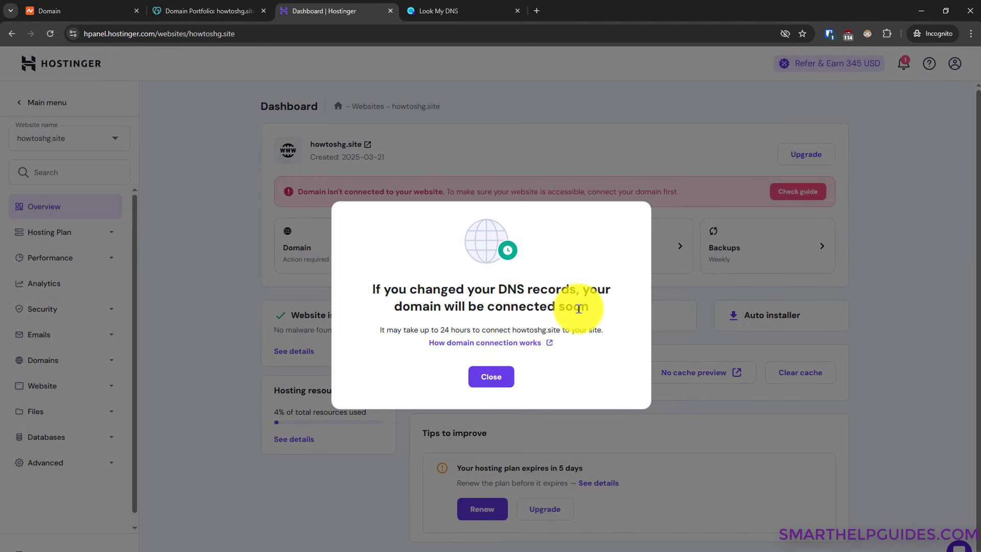
pyautogui.click(498, 378)
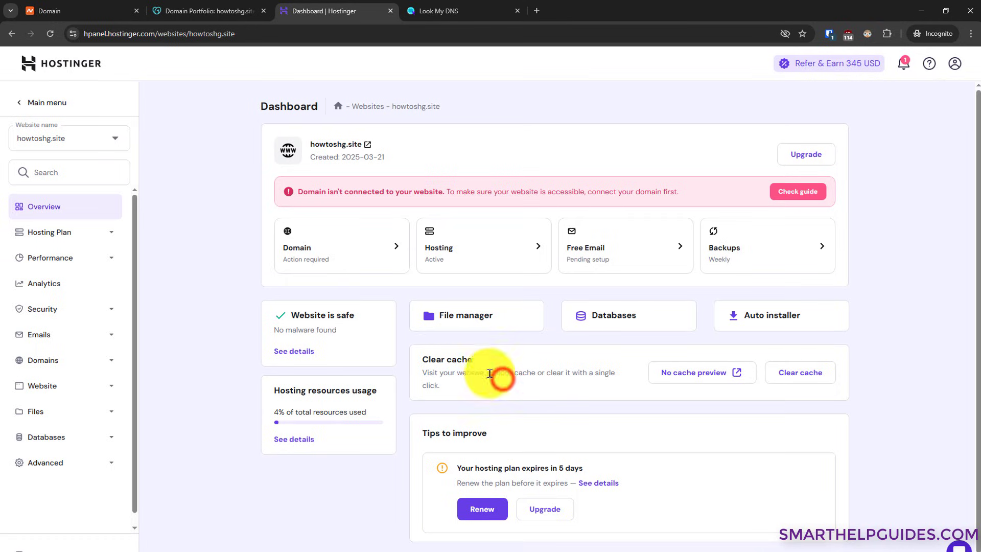
pyautogui.click(456, 9)
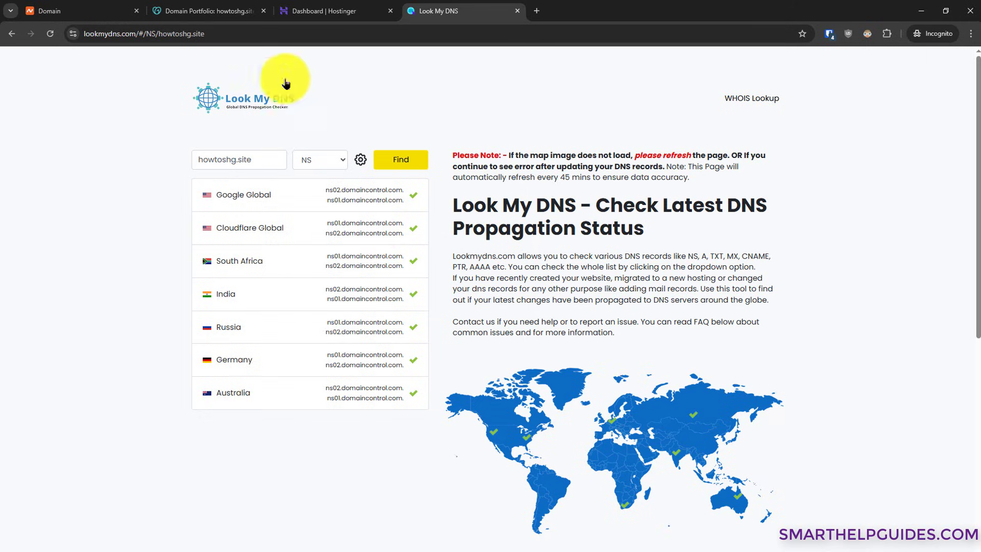
# Switch to the Dashboard | Hostinger tab showing howtoshg.site as not connected.
pyautogui.click(319, 9)
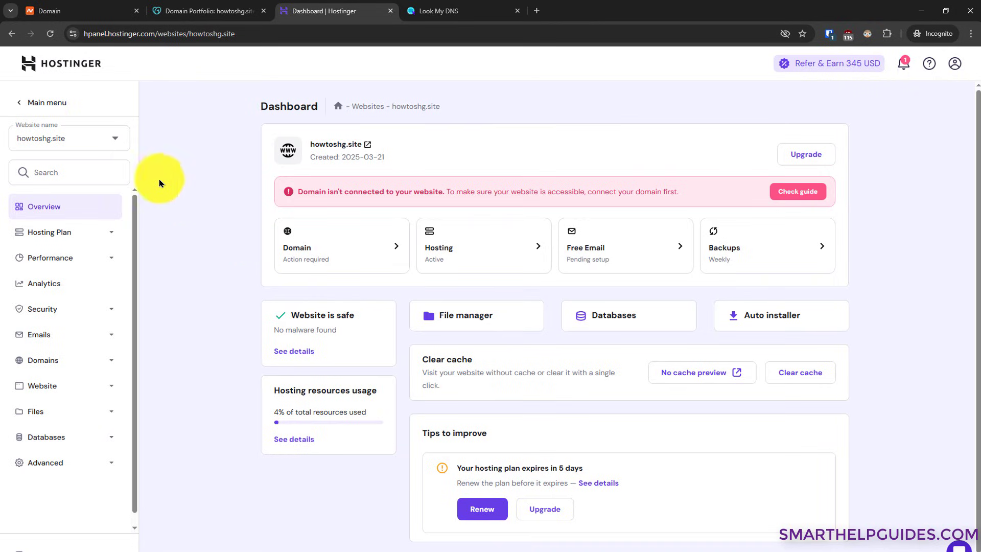
# Open Websites list from the hPanel menu and scroll to the Premium Web Hosting sites.
pyautogui.click(53, 105)
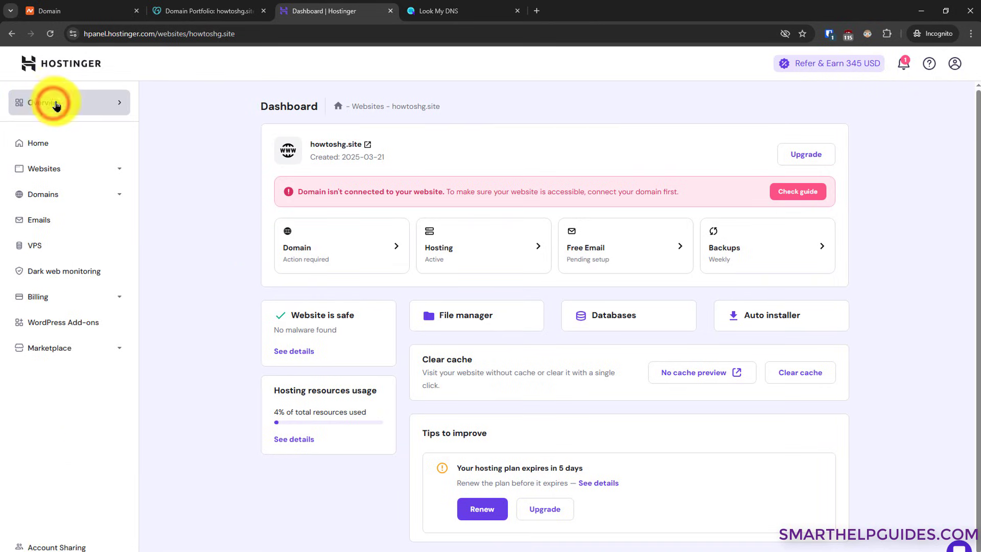
pyautogui.click(48, 169)
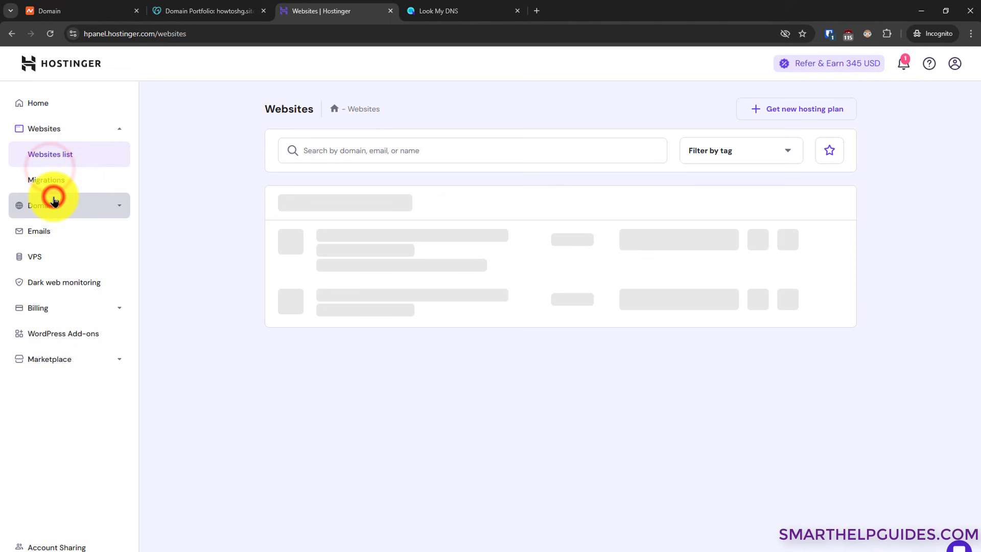
pyautogui.scroll(-2, 914, 330)
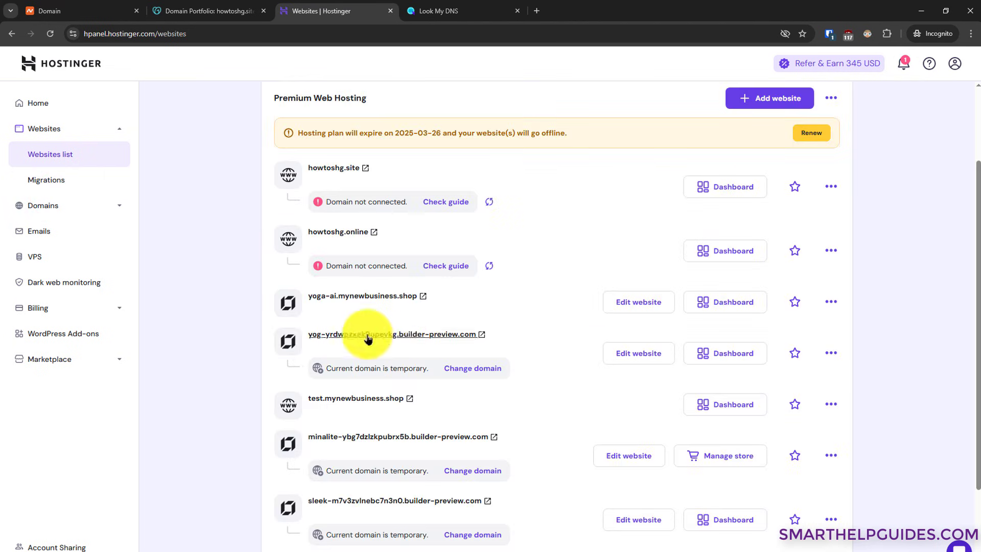